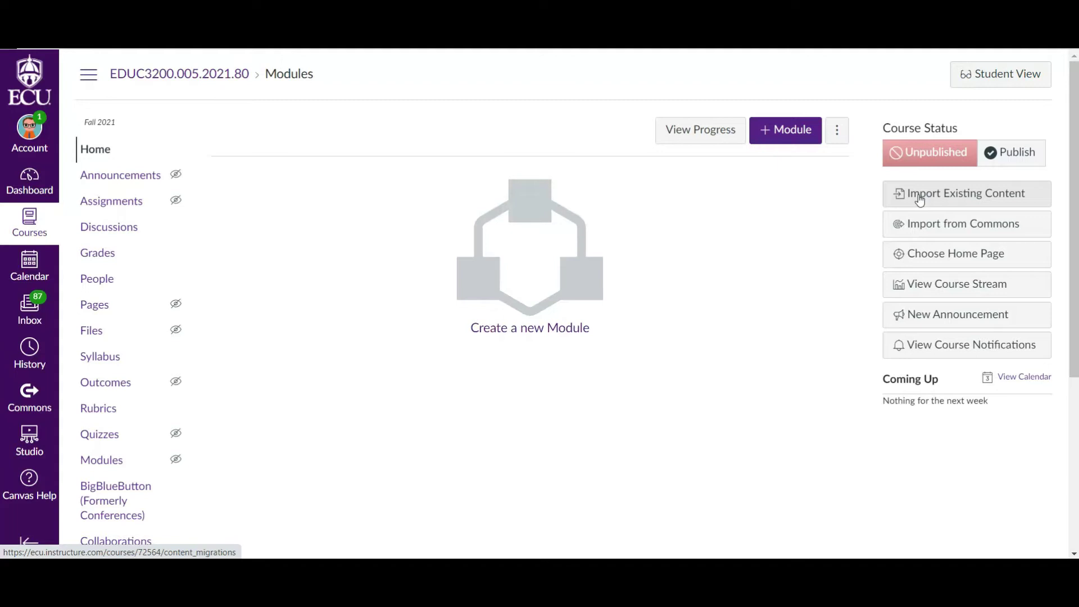
Step: Start importing existing content into Fall 2021 using the Copy a Canvas Course content type
left_click(919, 197)
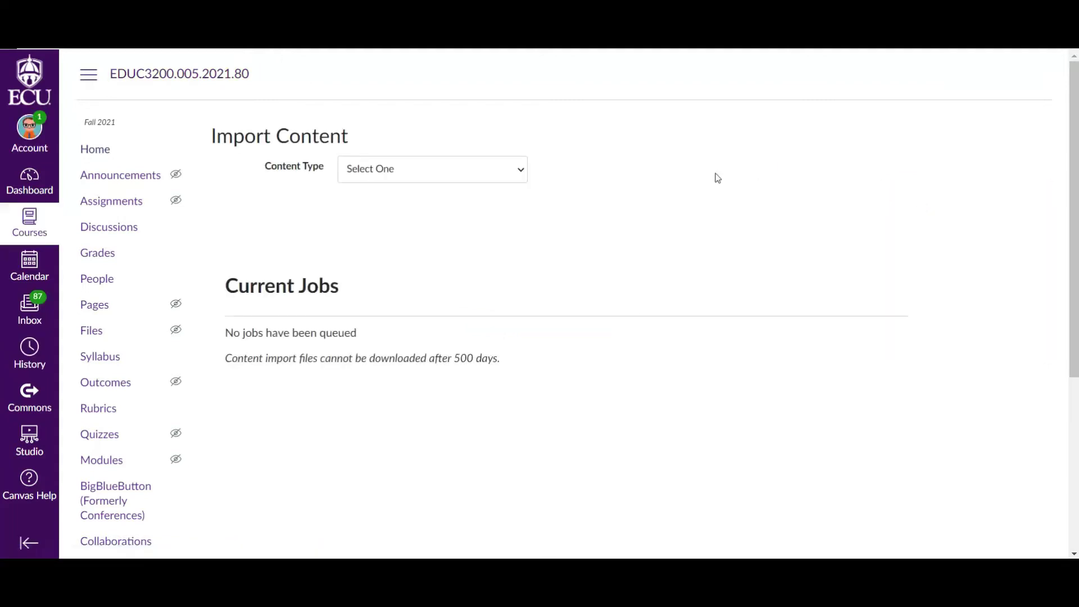
left_click(522, 174)
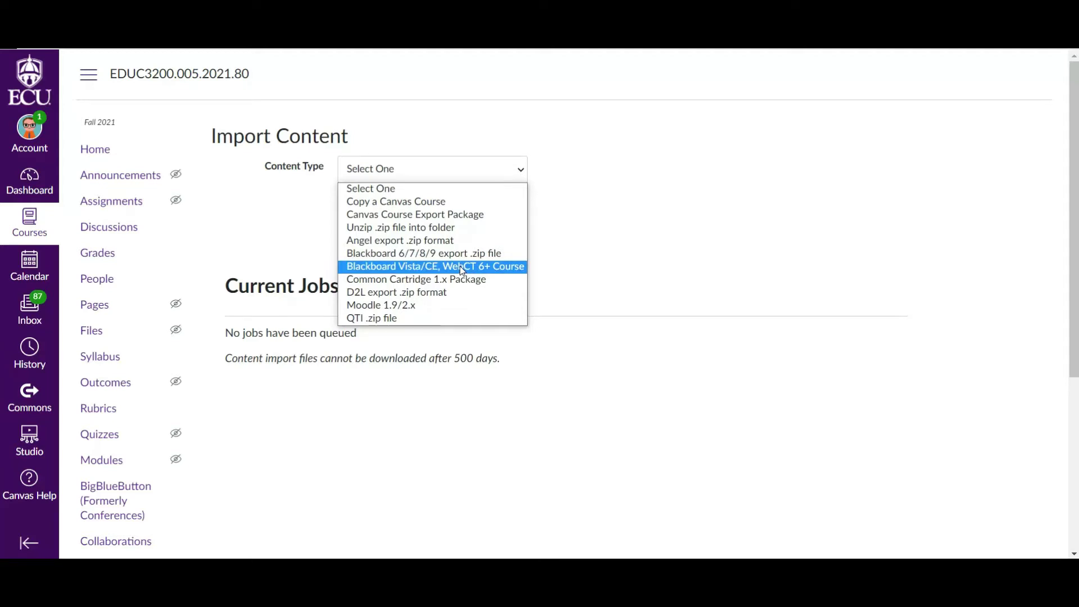
left_click(428, 203)
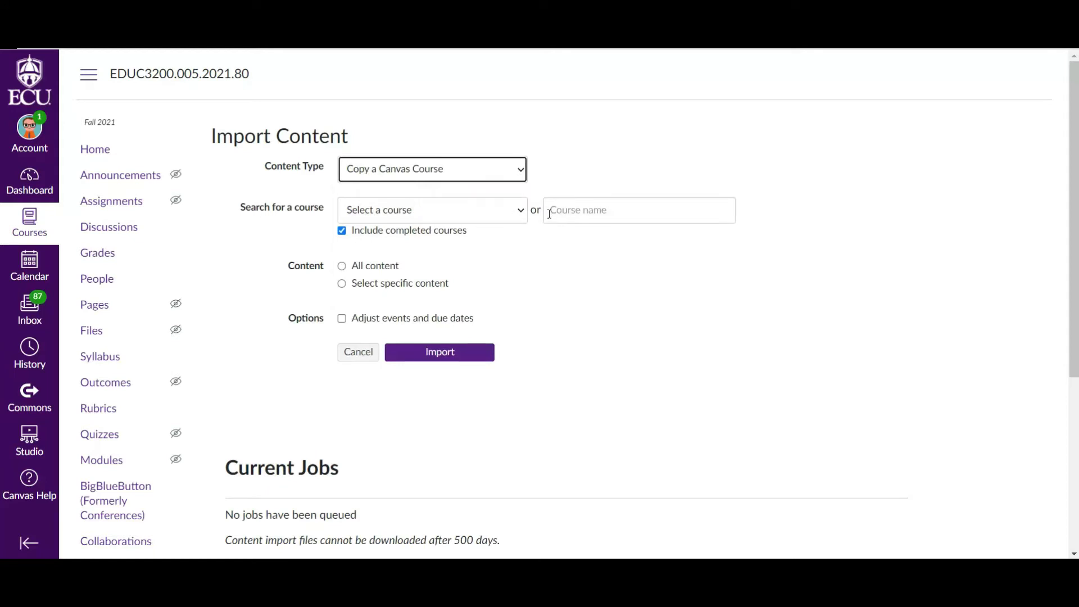
Step: Choose 2021 Spring Foundations of American Educ *605* as the source course
left_click(521, 212)
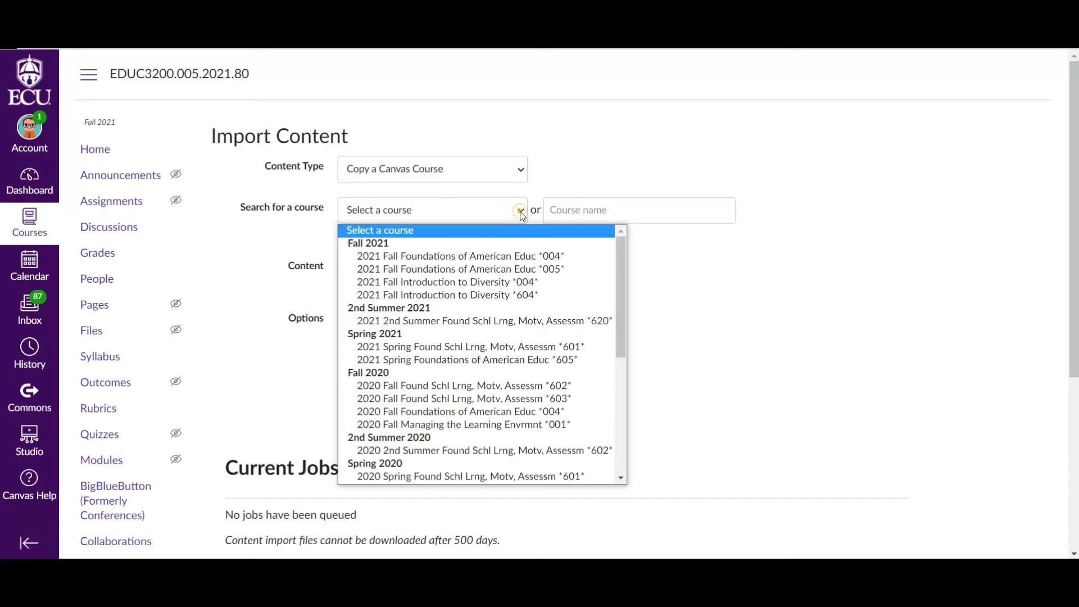
left_click(521, 364)
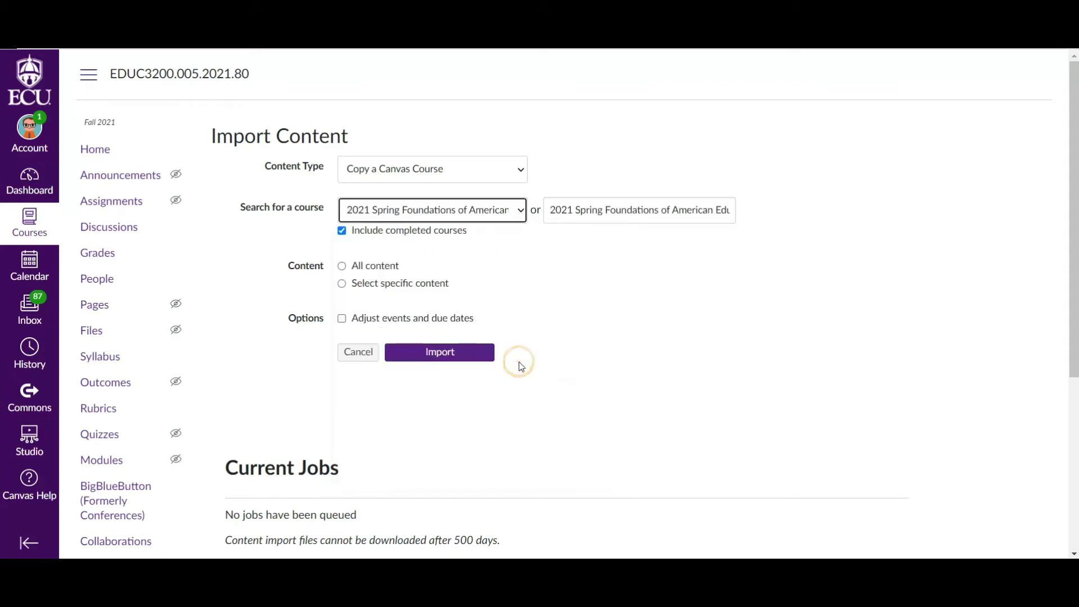
Step: Set the Content option to Select specific content
left_click(343, 285)
left_click(342, 268)
left_click(342, 284)
left_click(342, 284)
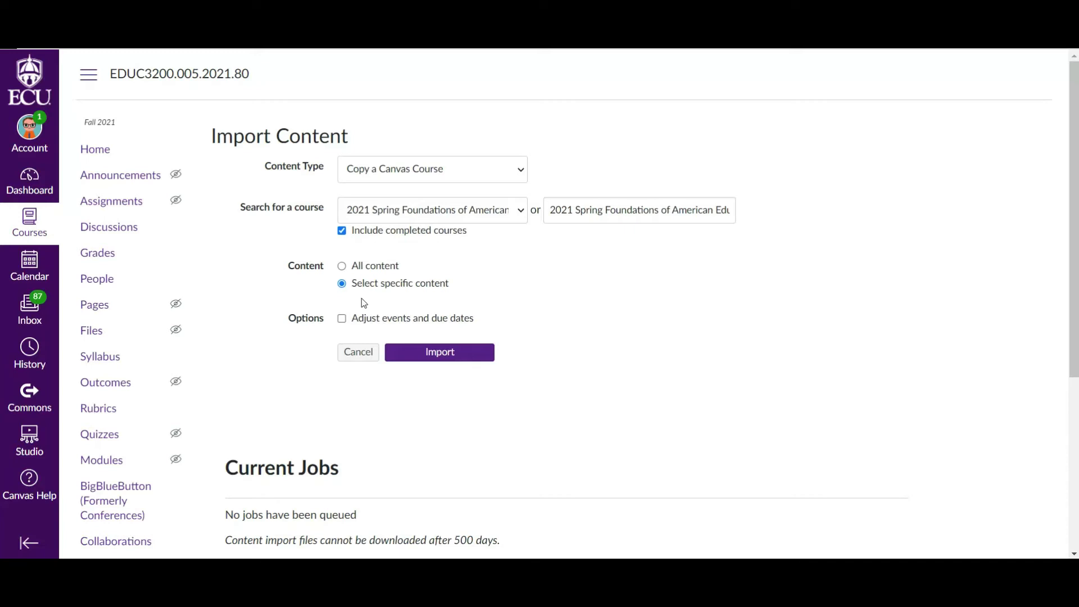
scroll(365, 304, "down", 2)
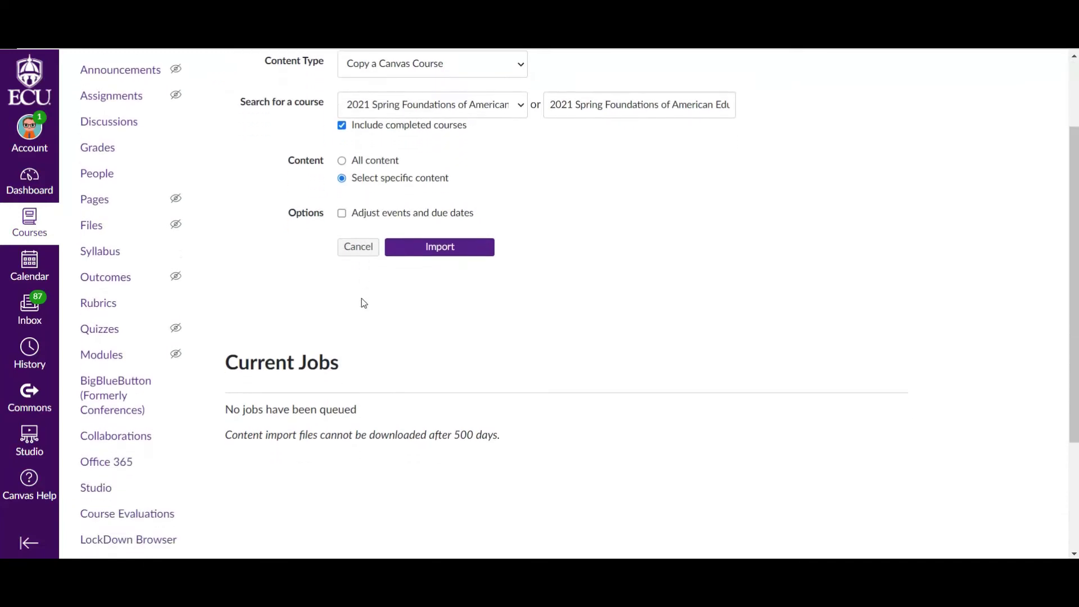
Step: Turn on Adjust events and due dates for the course copy
left_click(342, 215)
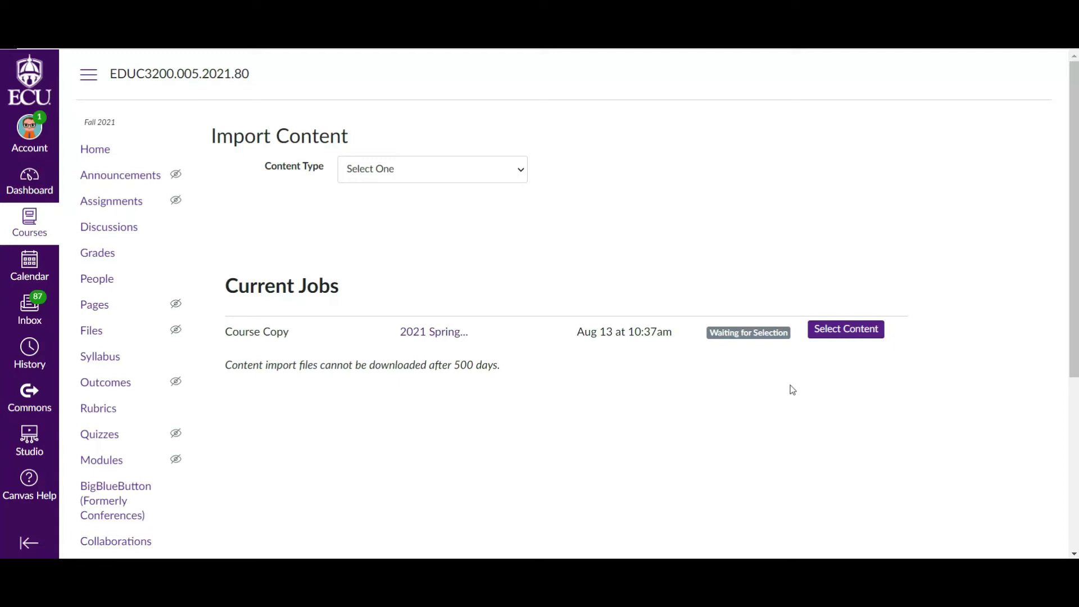
Step: Check Modules (4), Syllabus Body, Assignments (18) and Discussion Topics (12) in the job's Select Content dialog
left_click(831, 330)
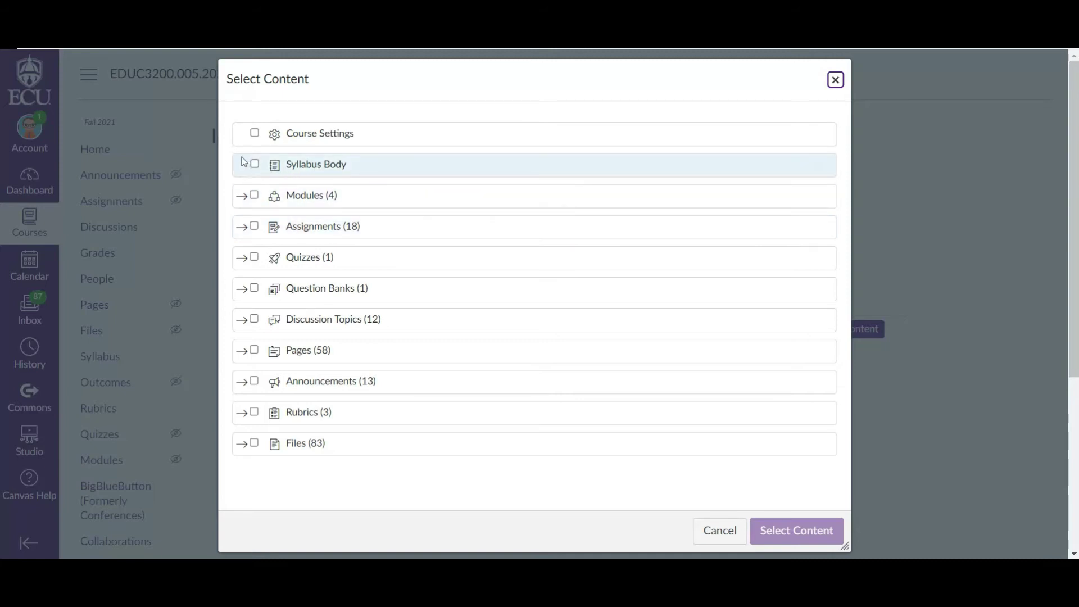
left_click(255, 197)
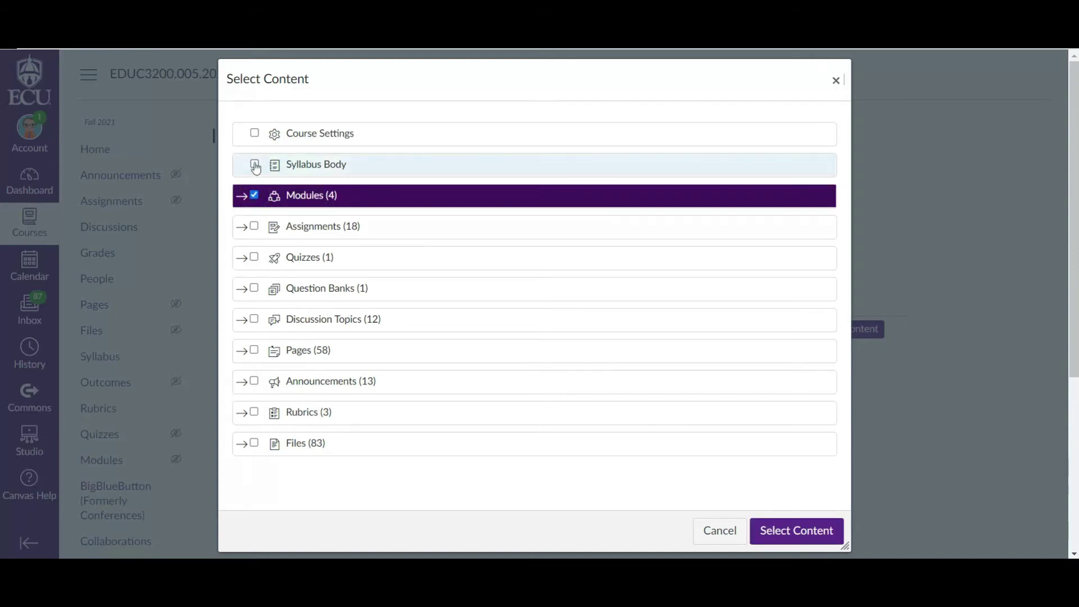
left_click(255, 166)
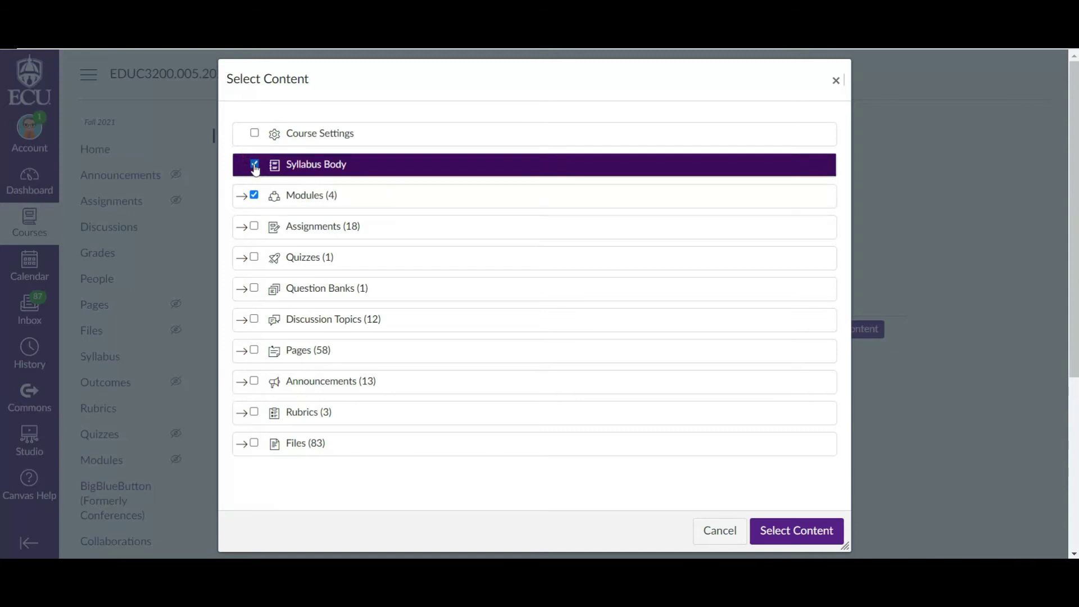
left_click(255, 227)
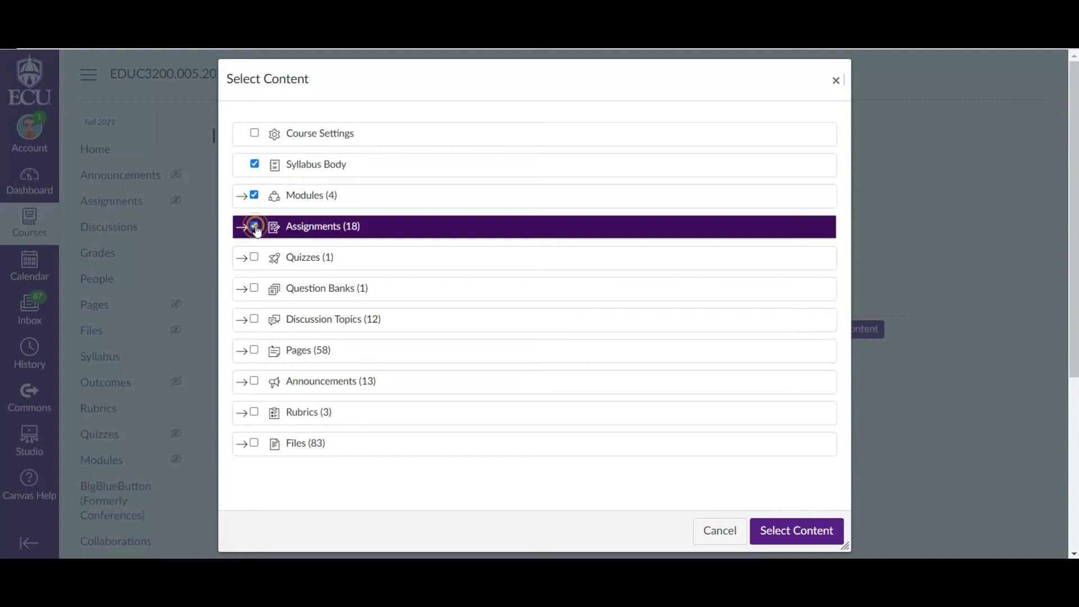
left_click(255, 320)
Step: Check Pages (58) for inclusion in the course copy
scroll(256, 324, "down", 2)
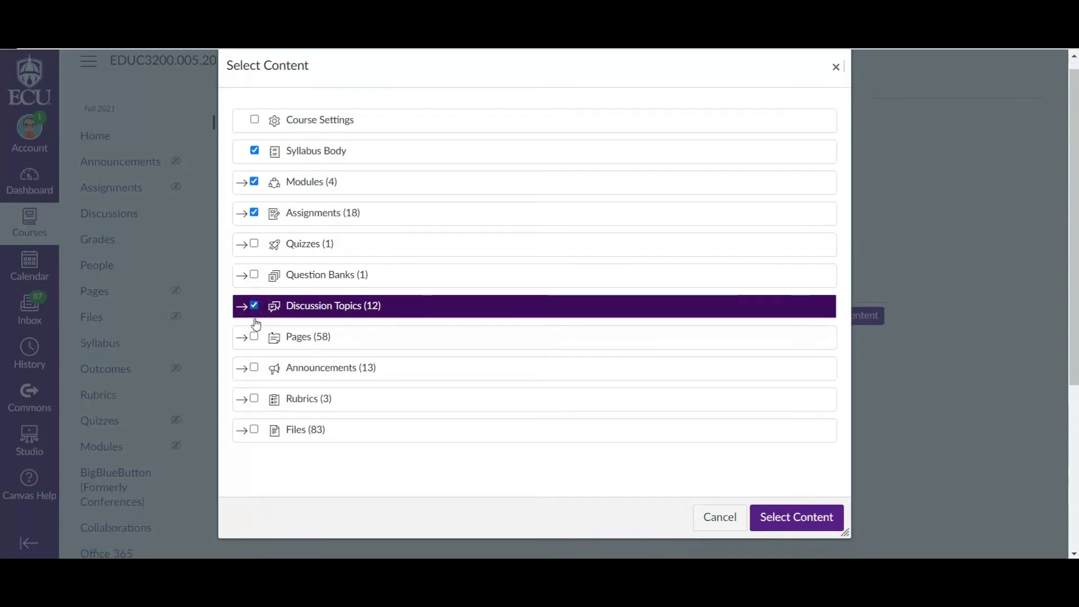
scroll(256, 325, "up", 1)
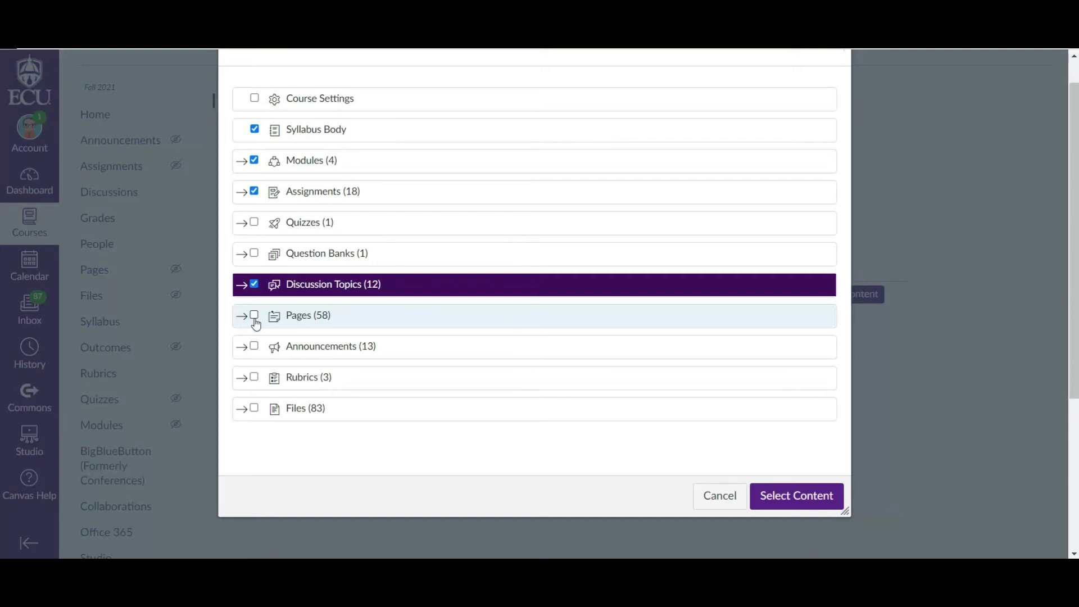
left_click(254, 315)
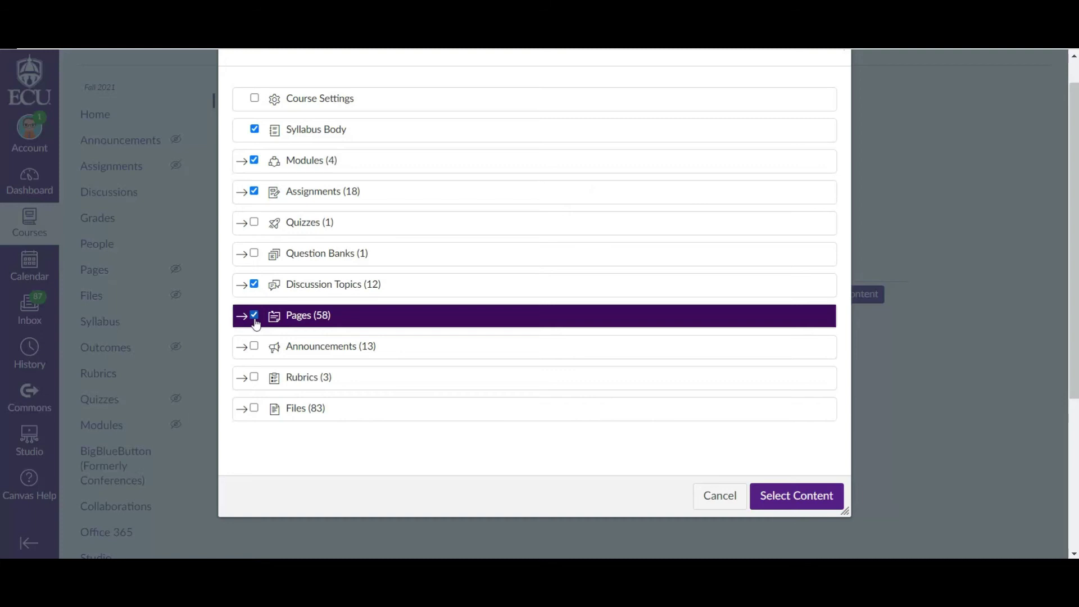
Step: Expand the page list and exclude the Project 3 Calendar page from the copy
left_click(243, 317)
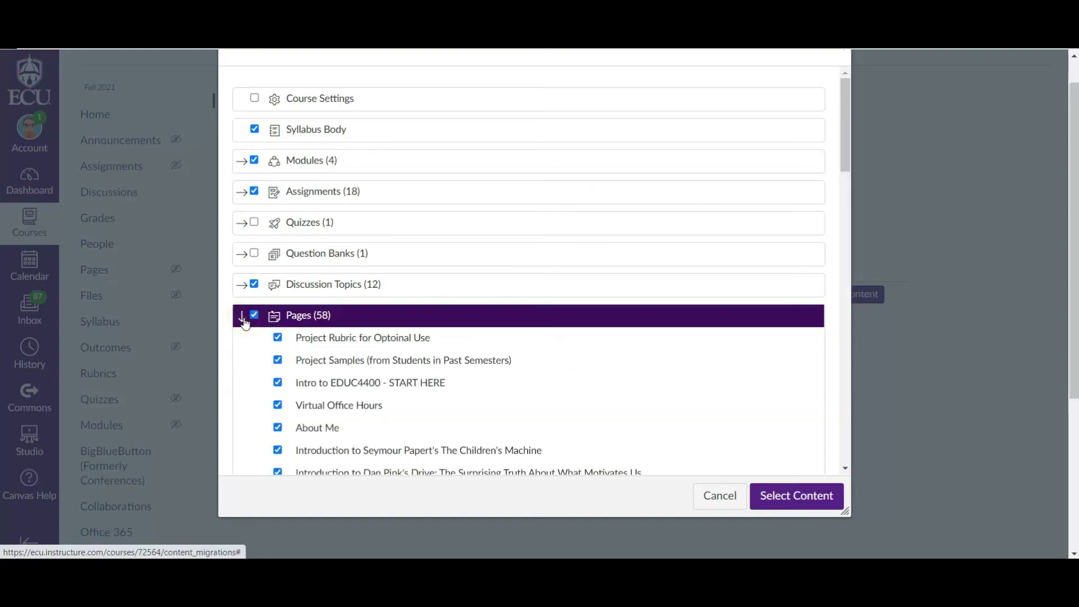
scroll(258, 368, "down", 4)
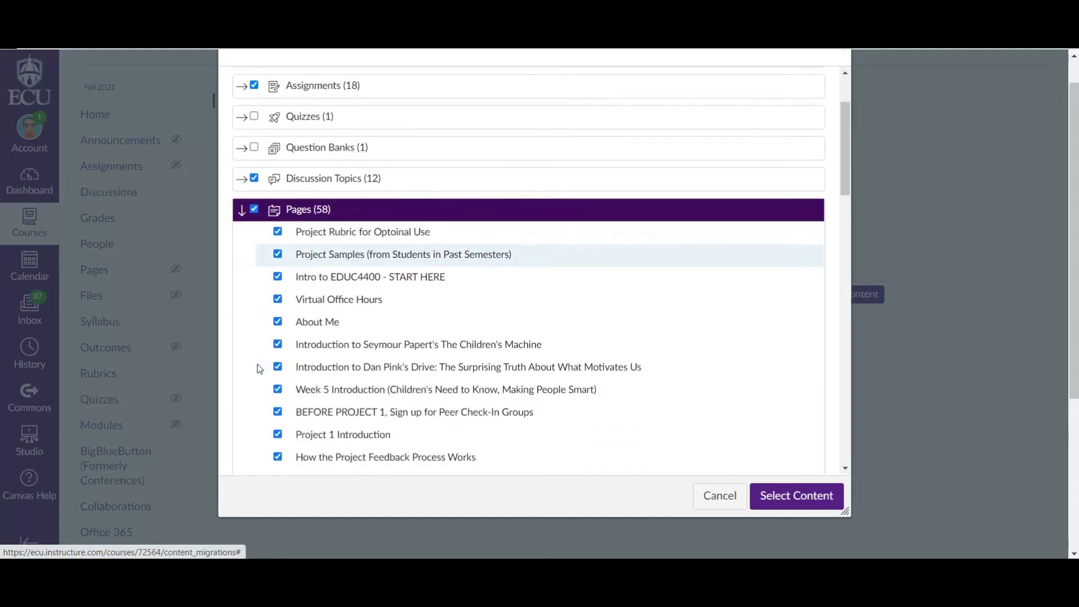
scroll(260, 369, "down", 1)
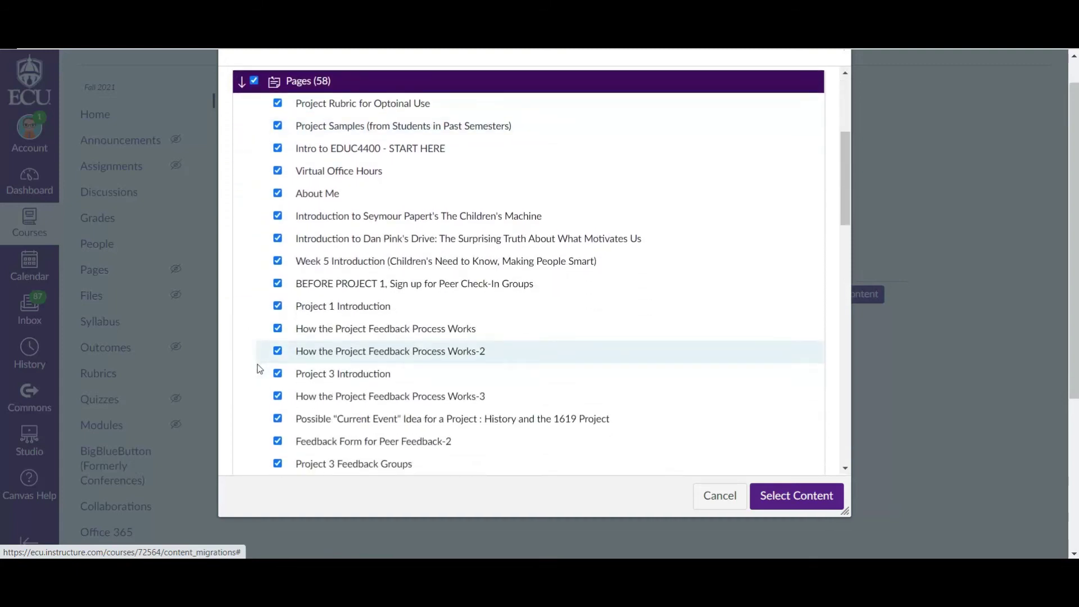
scroll(260, 369, "down", 3)
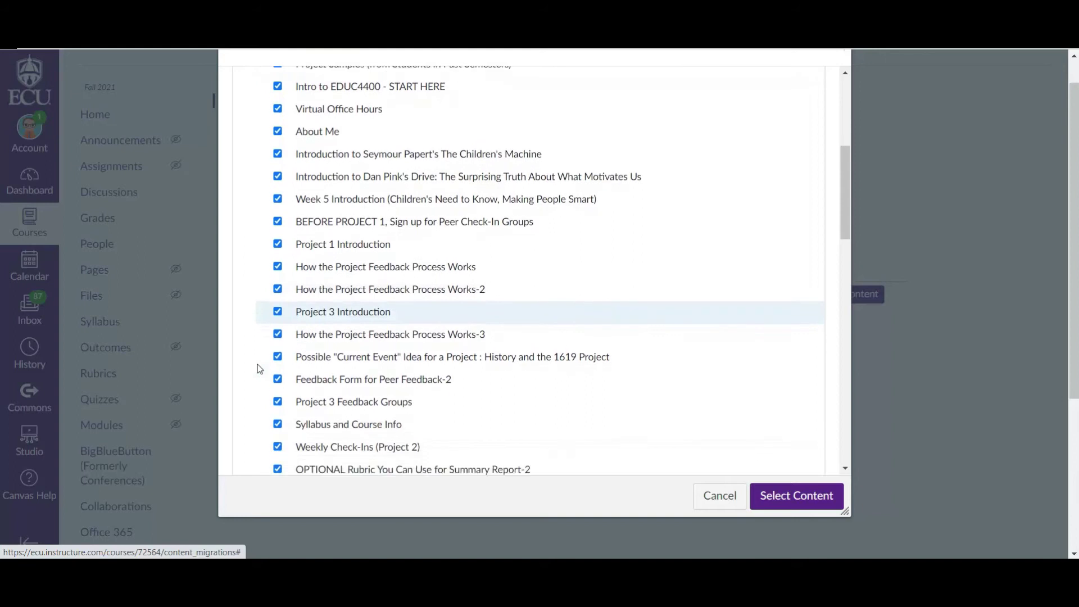
scroll(260, 368, "down", 5)
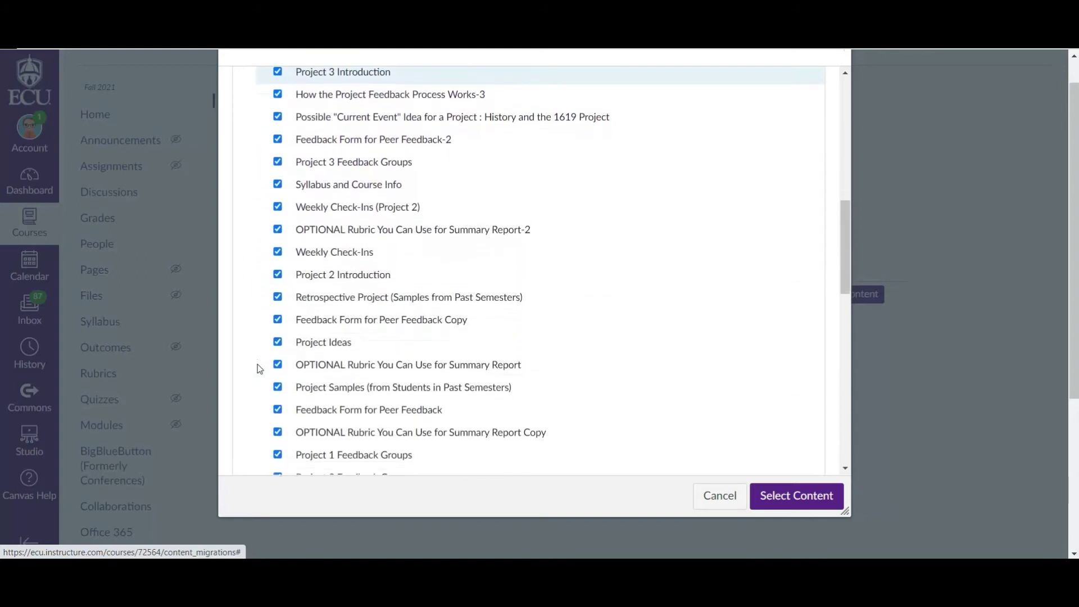
scroll(259, 369, "down", 5)
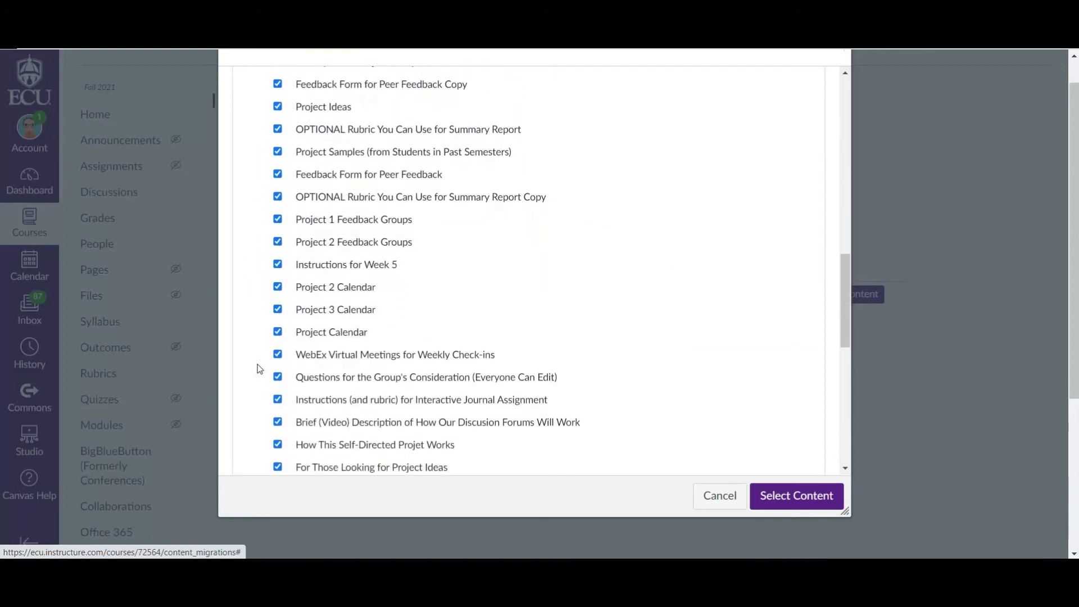
scroll(260, 369, "down", 1)
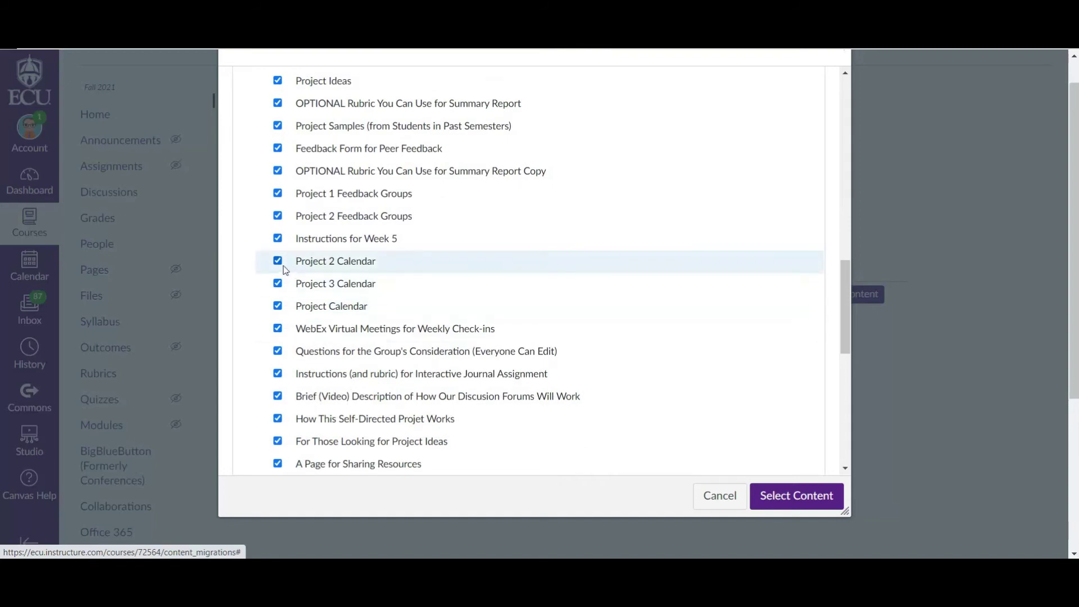
left_click(278, 285)
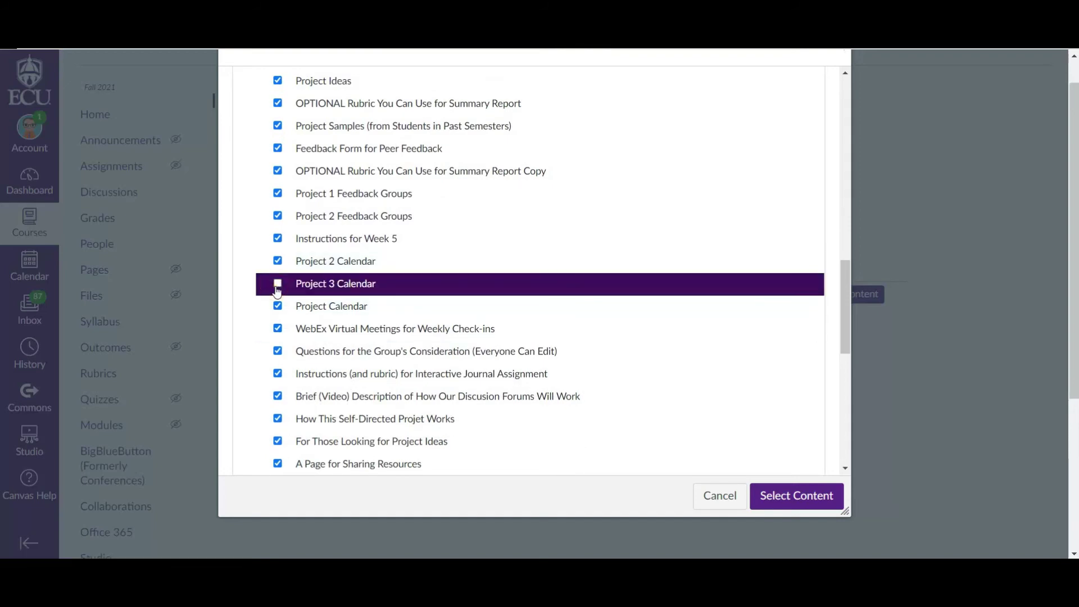
scroll(258, 313, "up", 10)
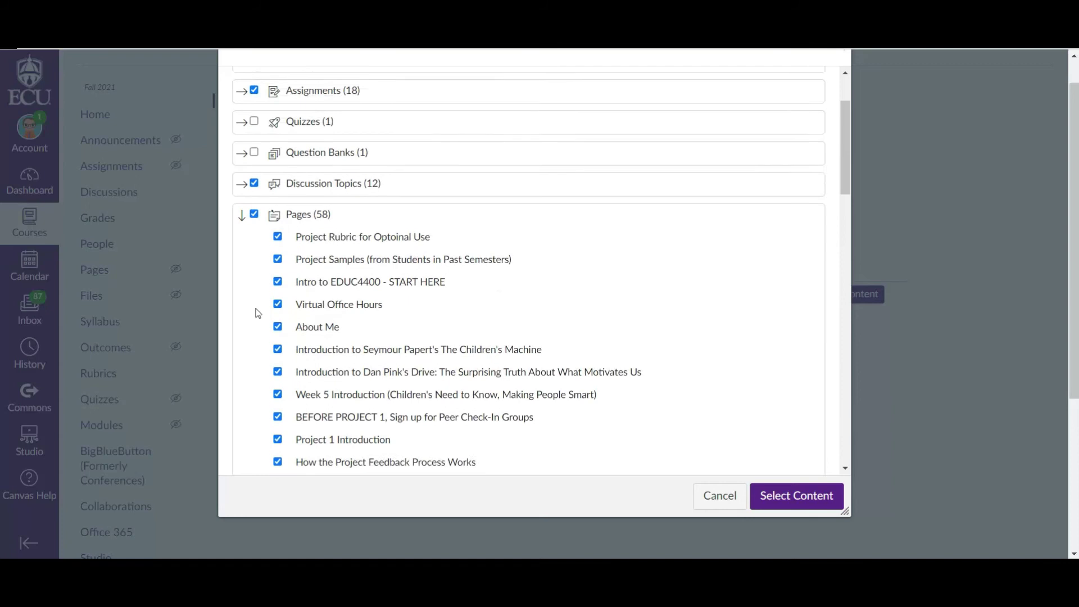
scroll(258, 313, "up", 2)
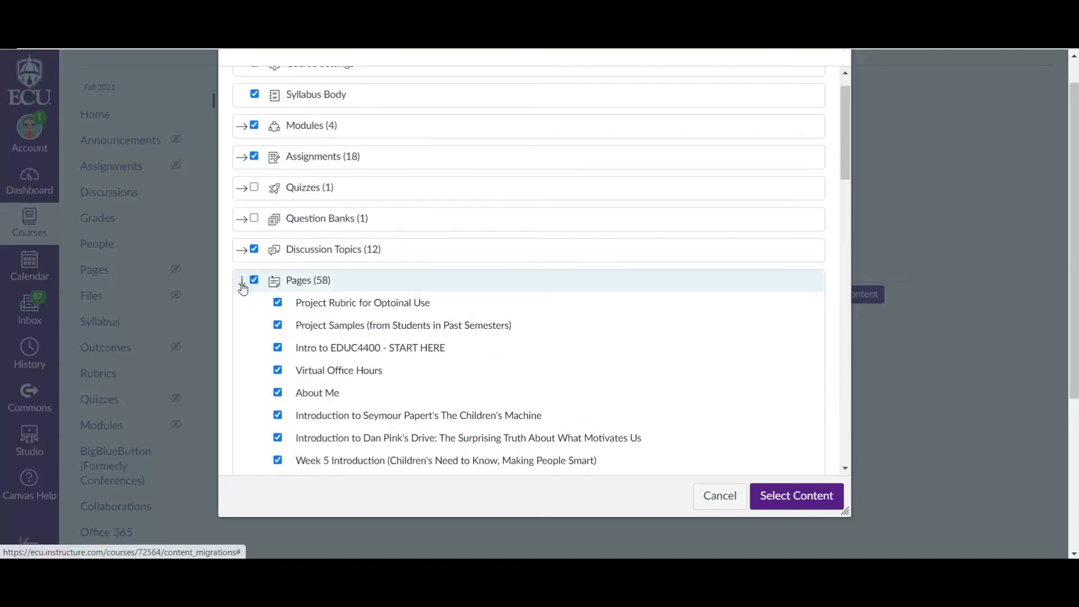
left_click(243, 287)
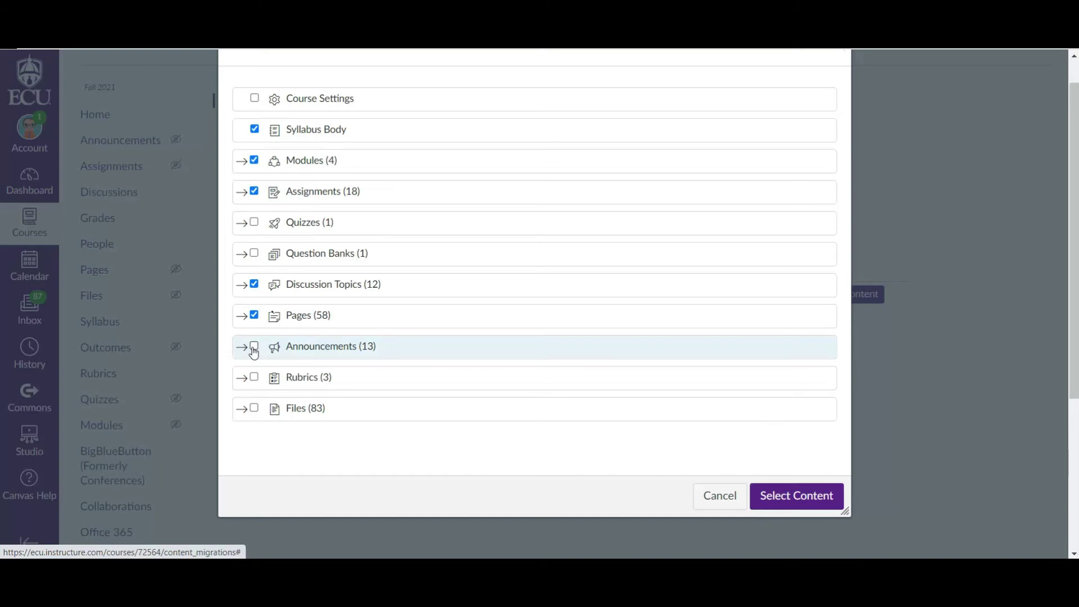
scroll(253, 352, "down", 1)
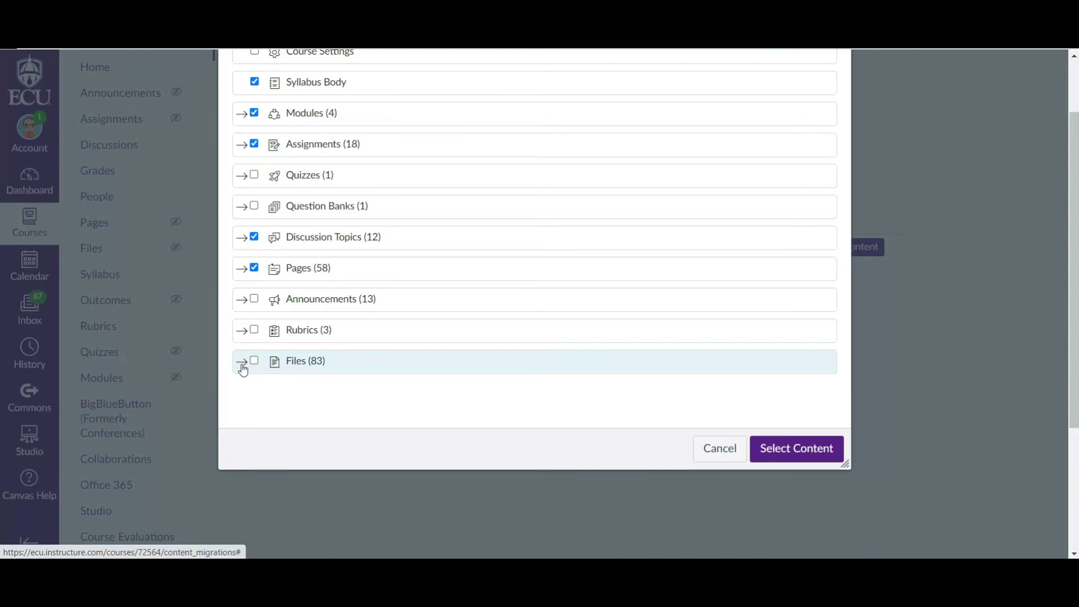
left_click(243, 369)
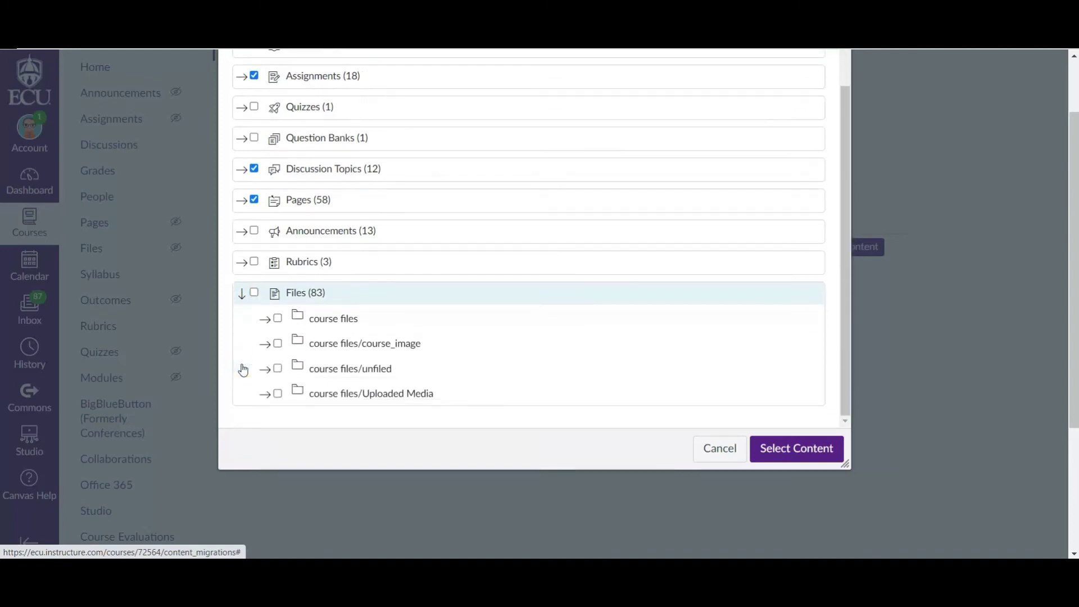
left_click(272, 319)
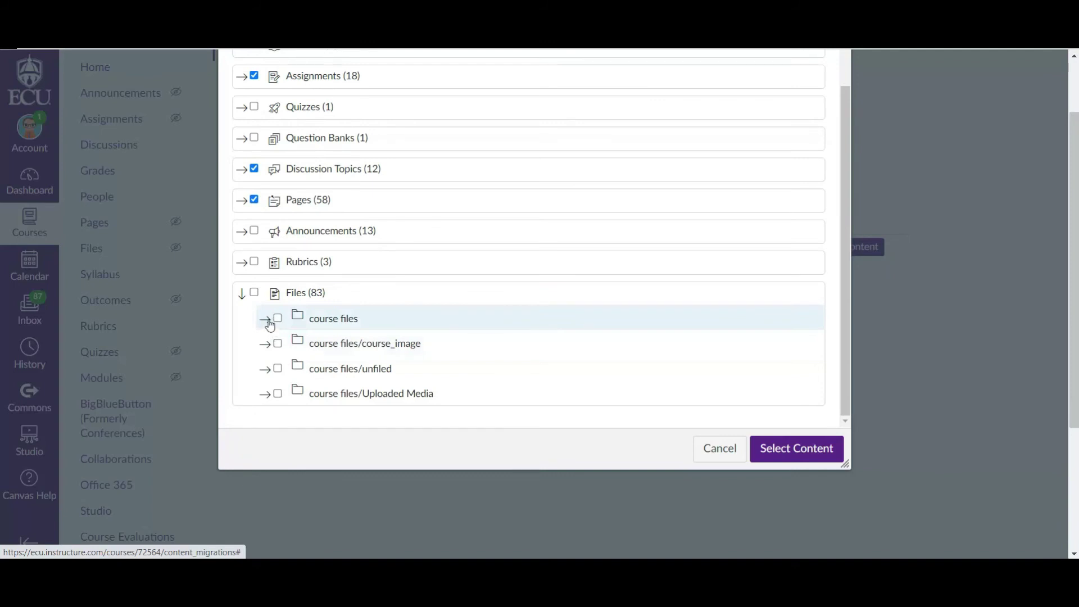
scroll(271, 362, "down", 2)
scroll(271, 362, "down", 4)
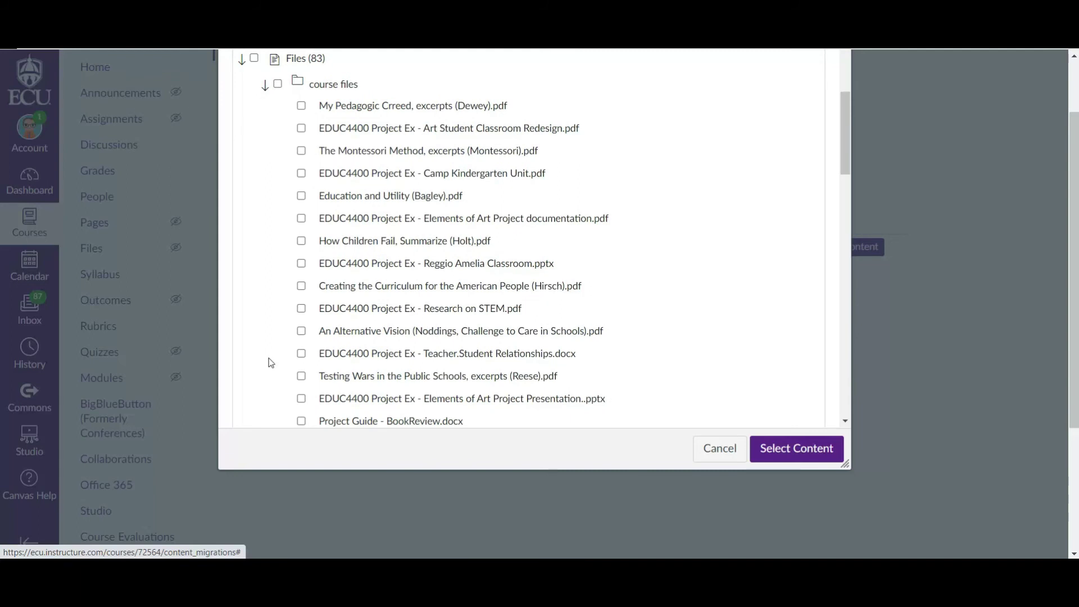
key("Left")
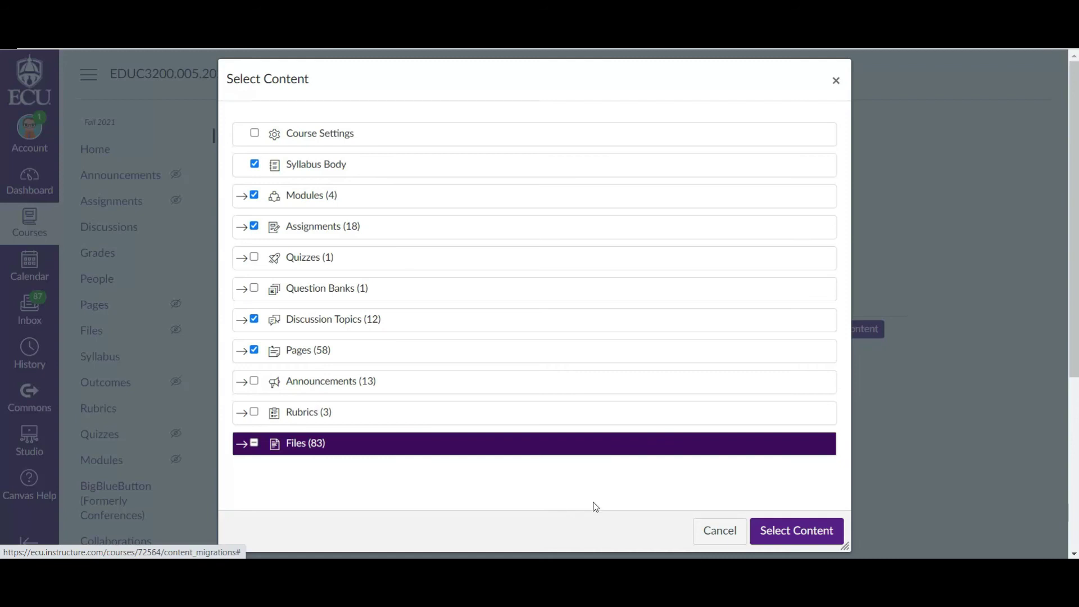
Step: Confirm the selected content and let the Course Copy job run to Completed with 4 issues
left_click(773, 534)
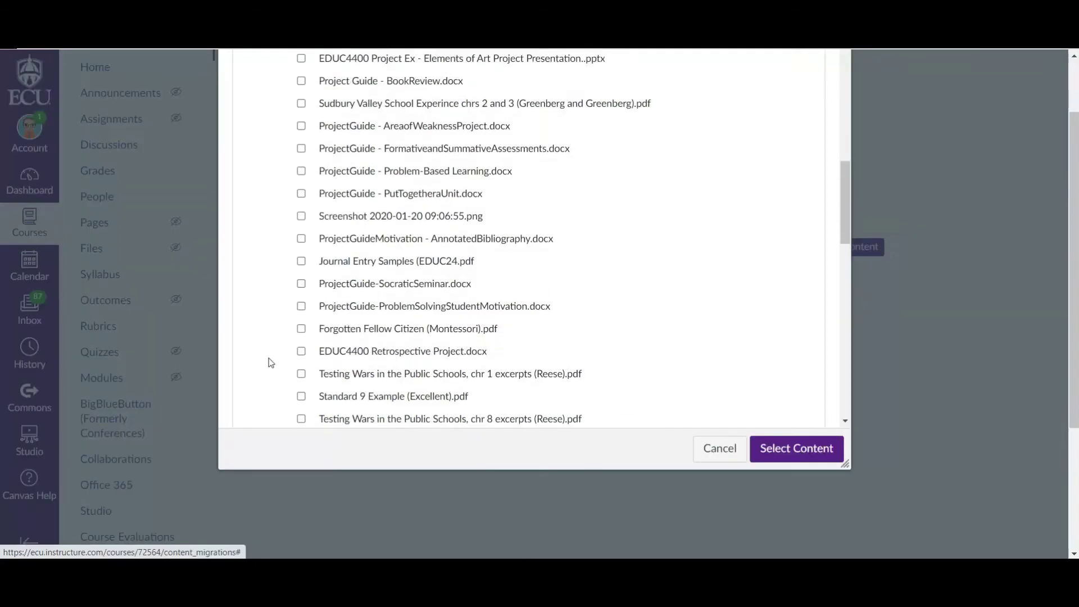
scroll(270, 362, "down", 10)
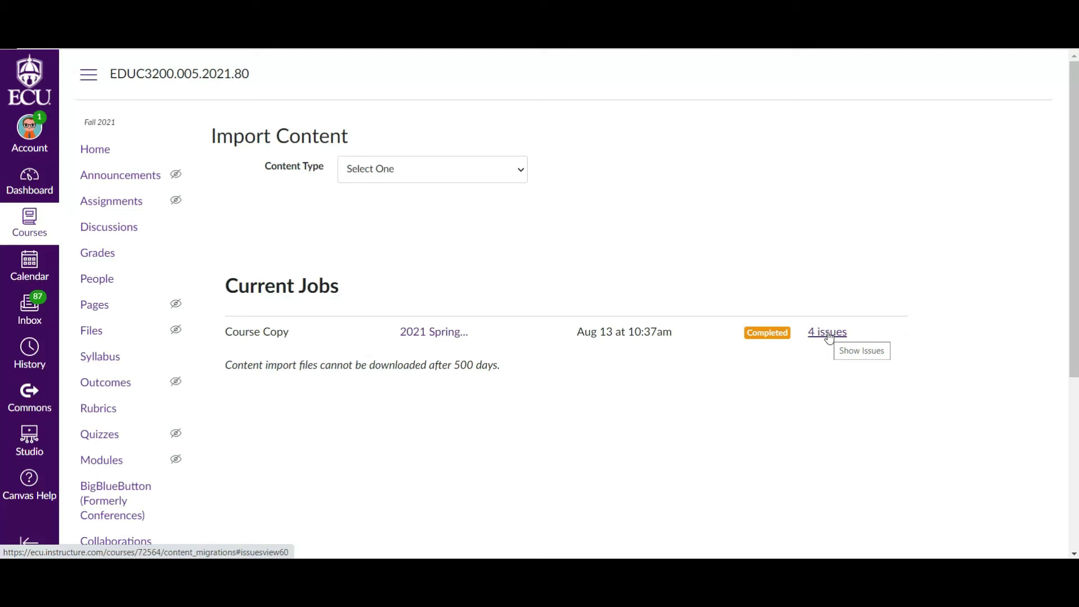
Step: Show the four issues: missing links in three Wiki Page bodies and the syllabus
left_click(830, 337)
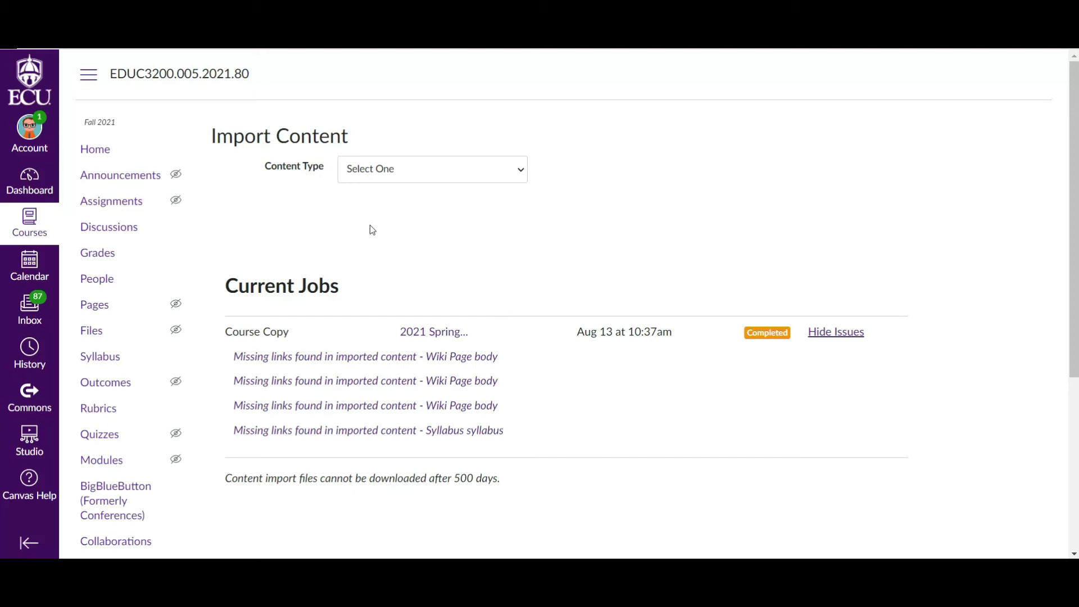
Step: Review the copied modules on the course home, General Stuff through Weeks 10 to 12, then return to top
left_click(89, 151)
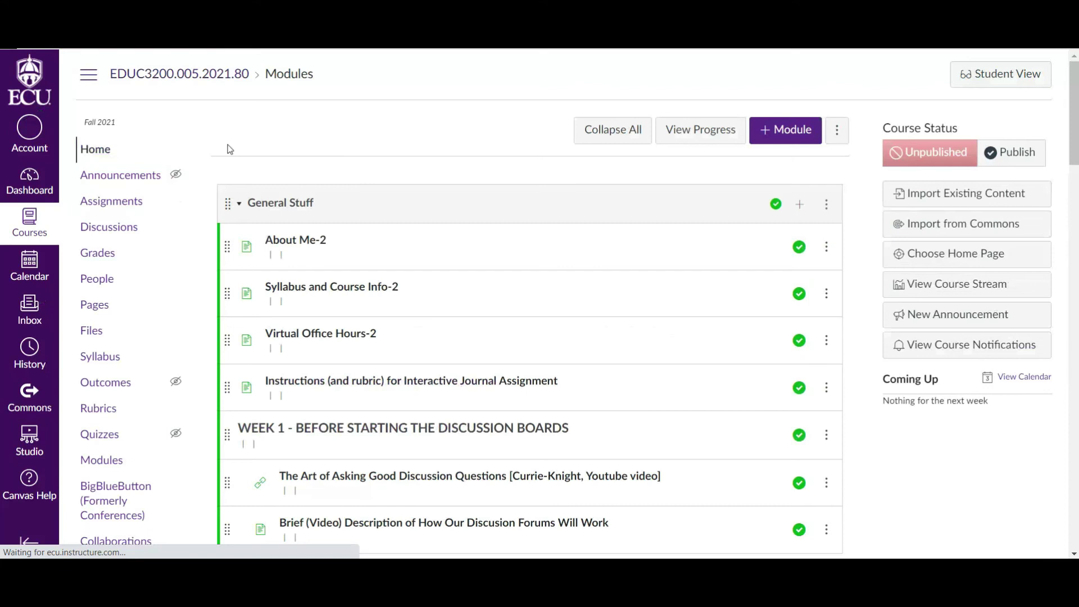
scroll(229, 150, "down", 2)
scroll(229, 150, "down", 2)
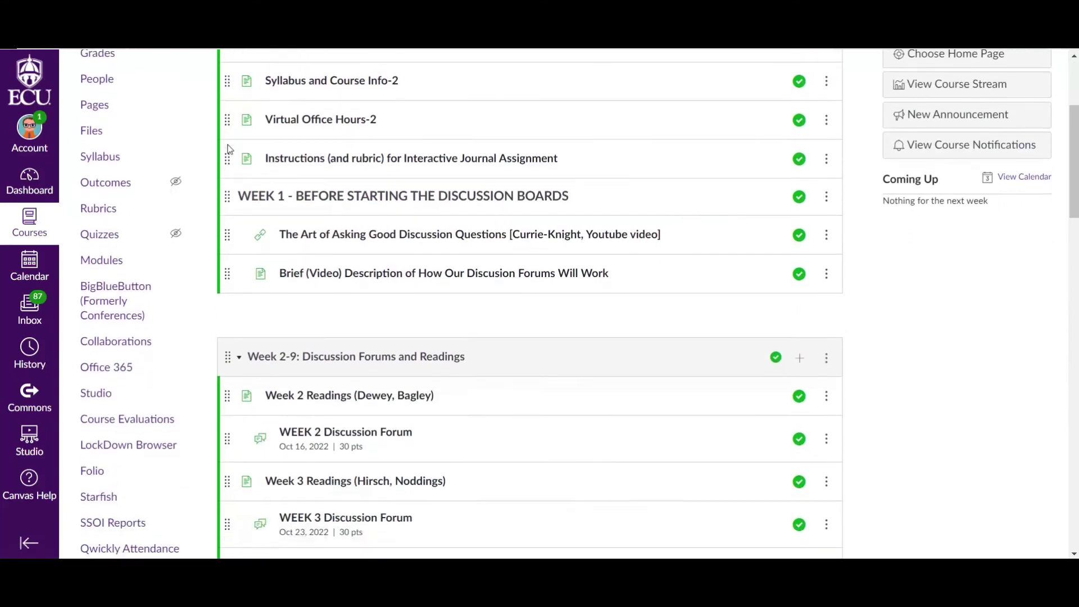
scroll(229, 148, "down", 2)
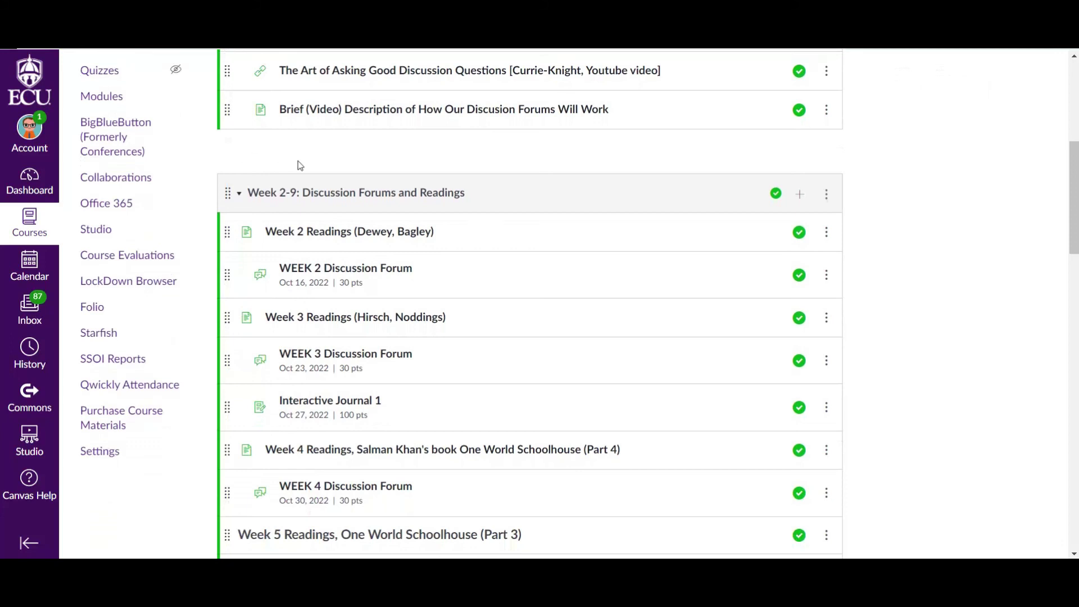
scroll(299, 164, "down", 4)
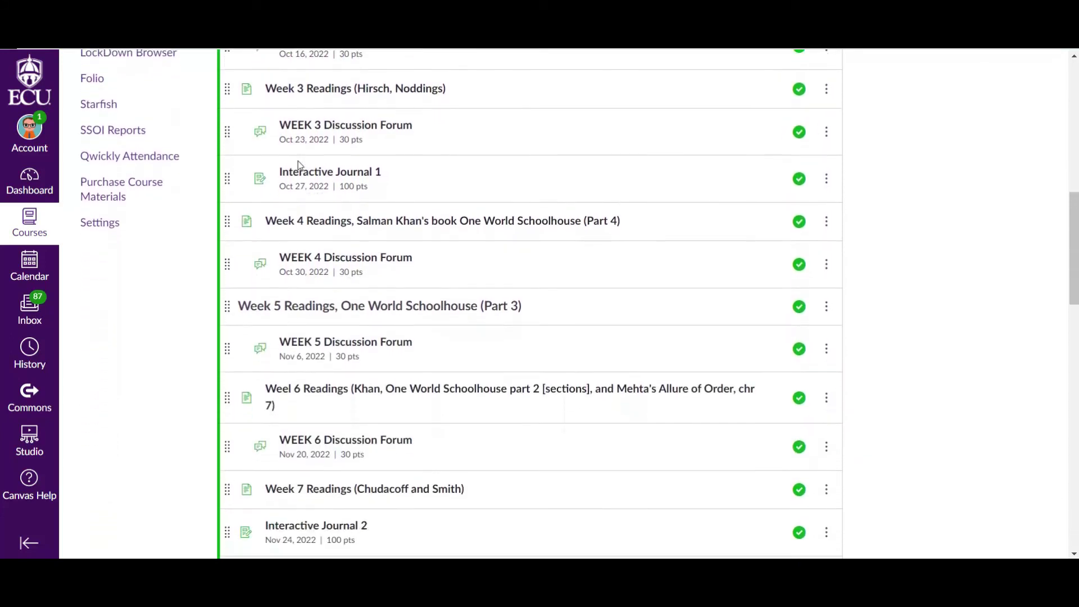
scroll(298, 163, "down", 8)
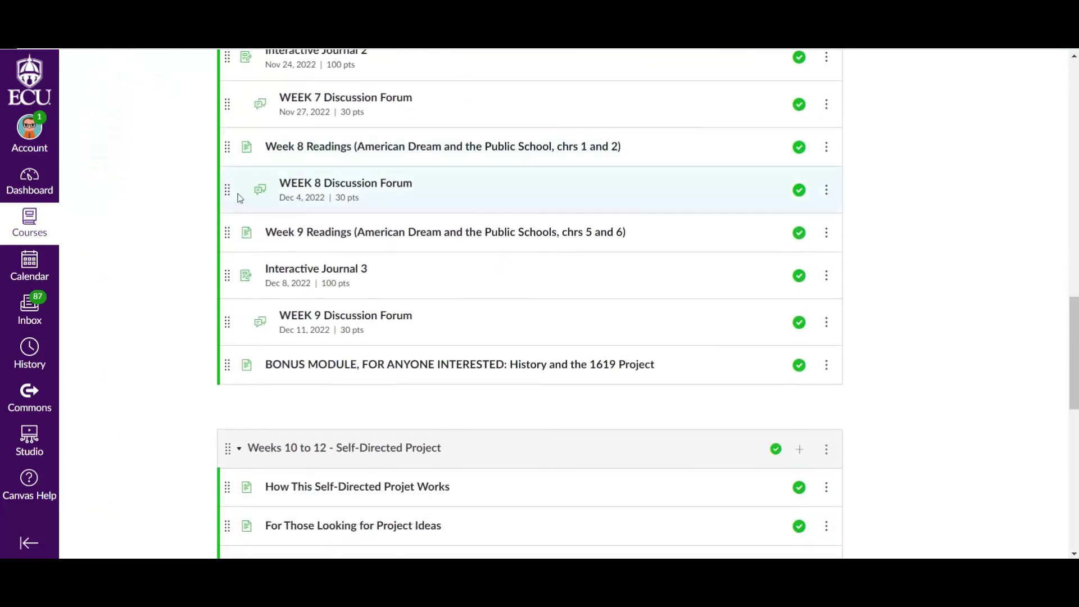
scroll(196, 242, "down", 3)
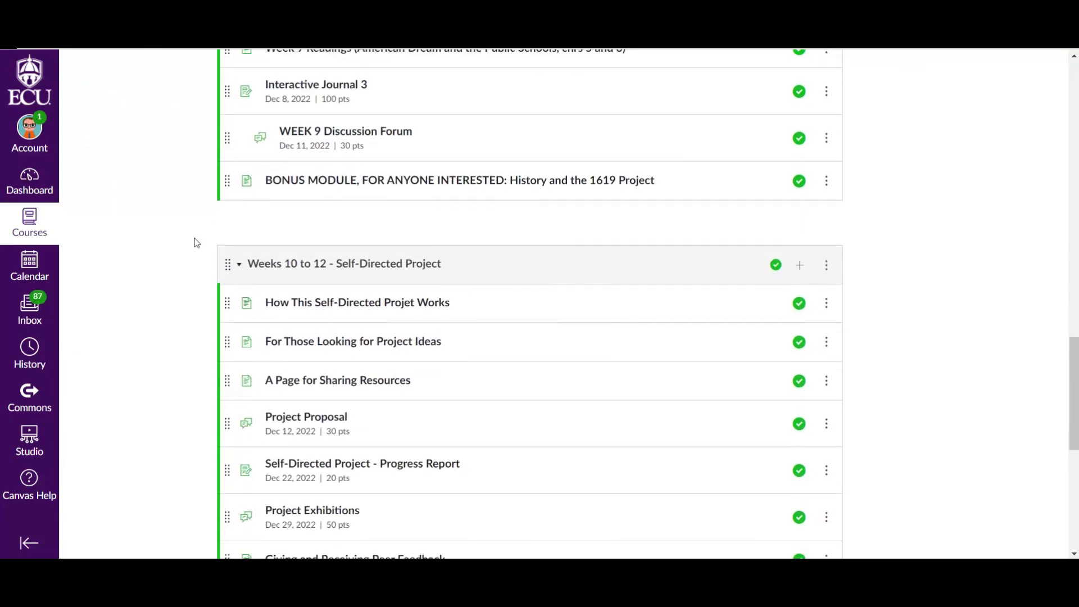
scroll(196, 242, "down", 3)
key("Home")
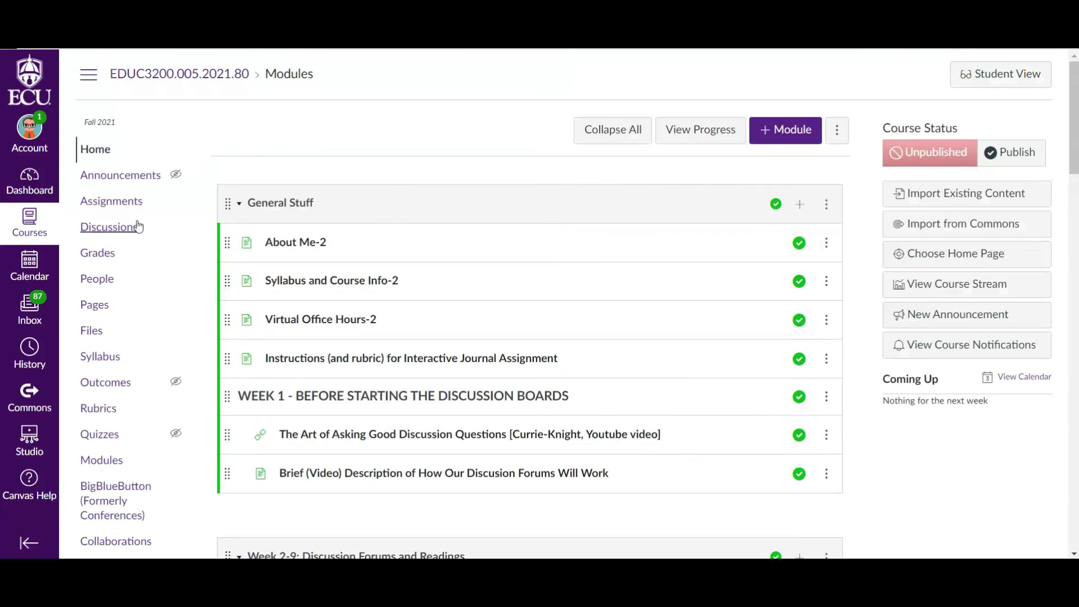
Step: Review due dates on the Assignments page, including the WEEK 2 to WEEK 8 Discussion Forums
left_click(121, 207)
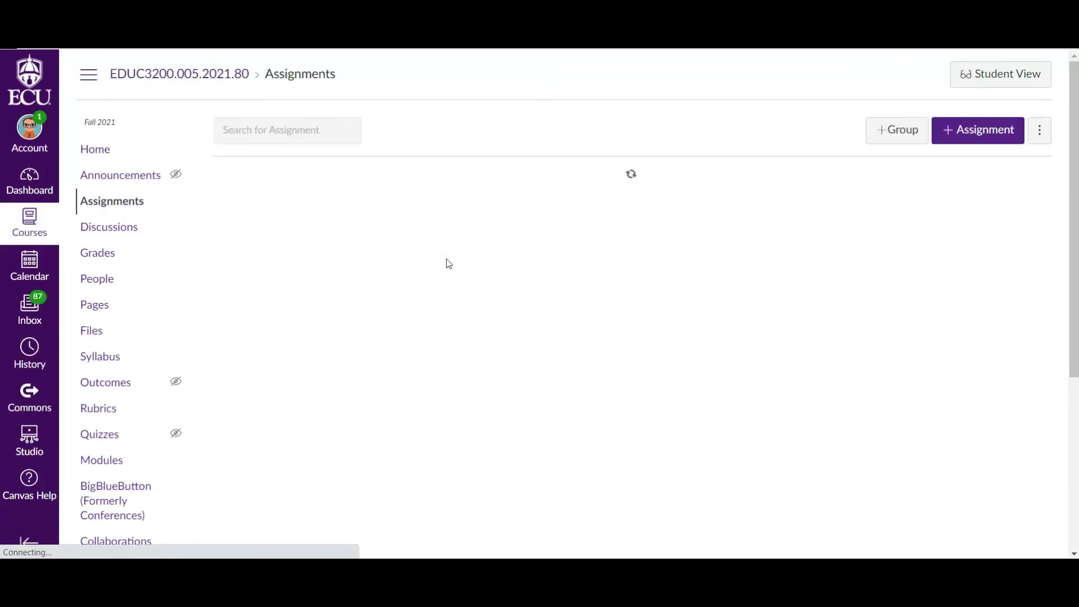
scroll(576, 274, "down", 2)
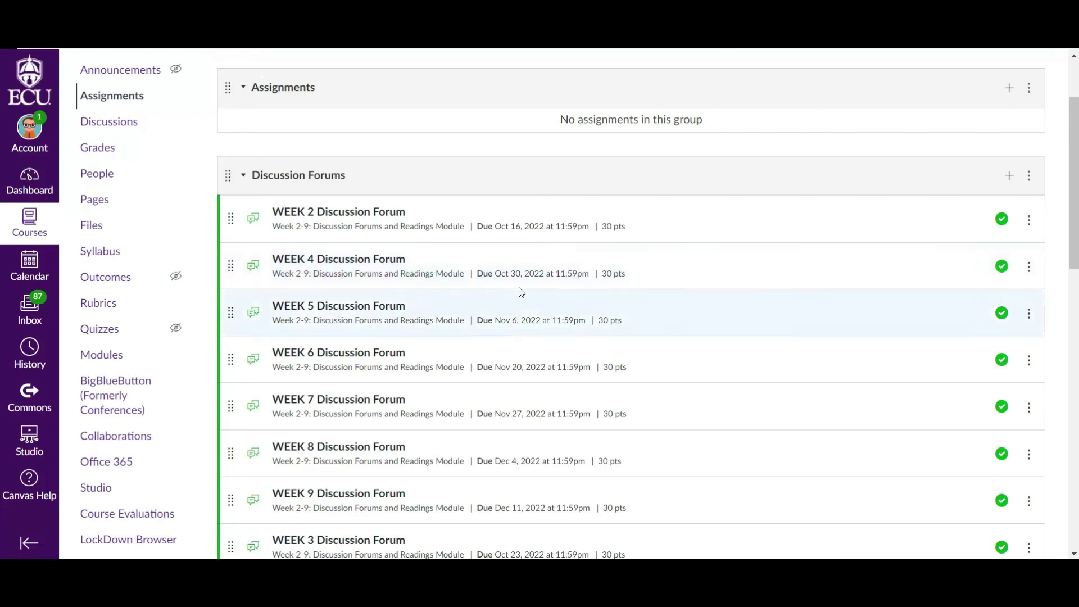
scroll(500, 233, "down", 1)
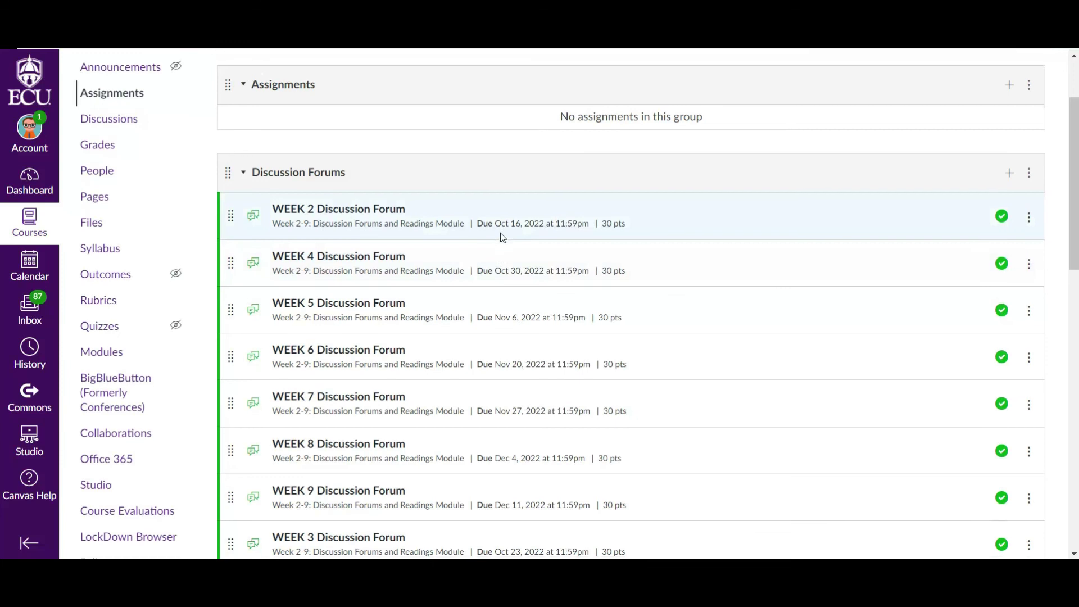
scroll(500, 233, "down", 3)
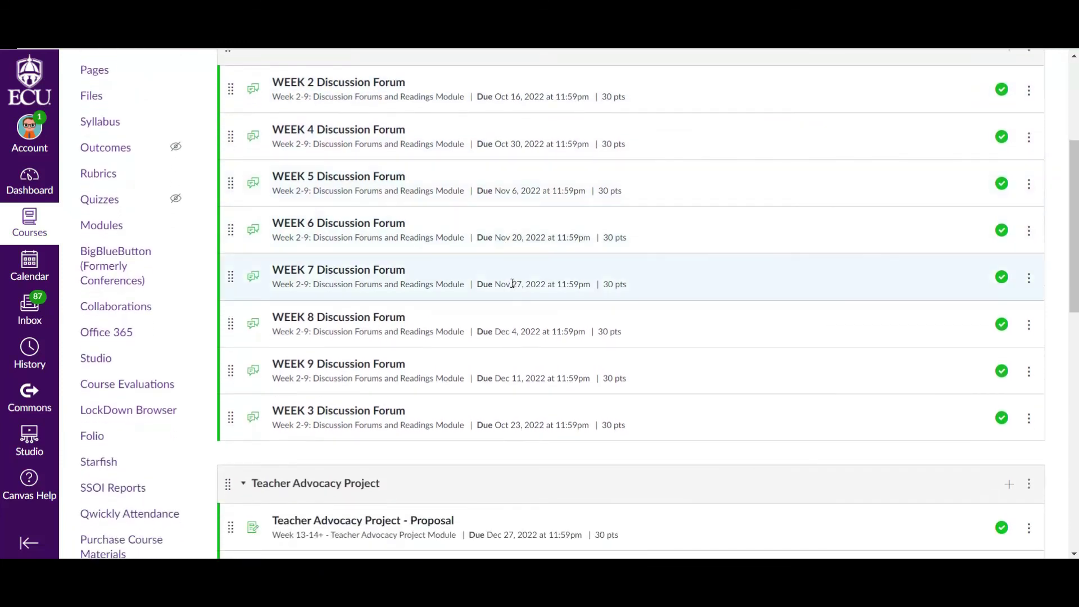
scroll(512, 284, "down", 2)
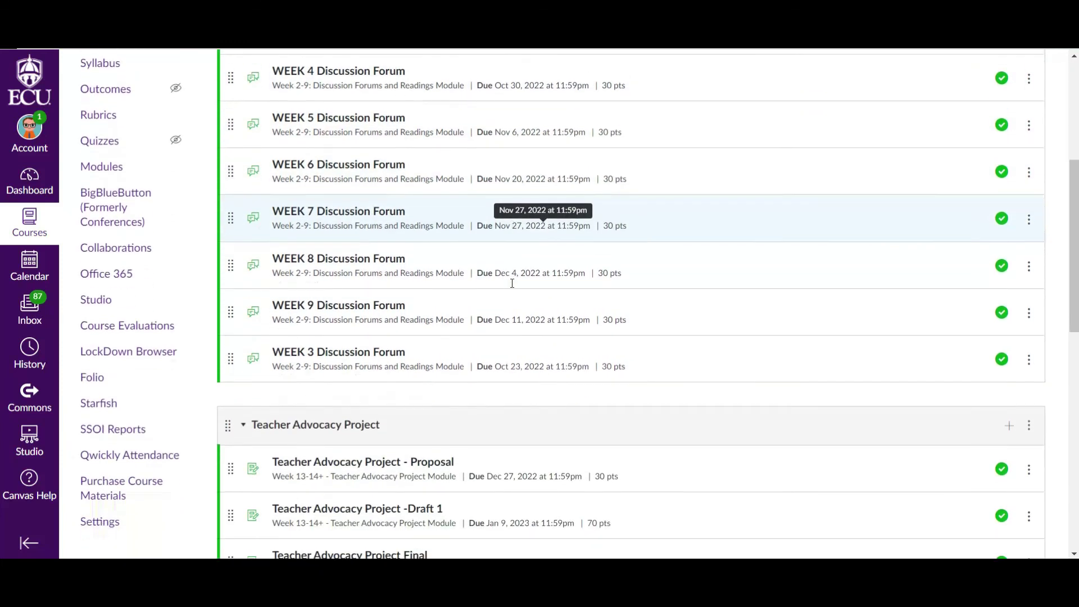
scroll(514, 311, "down", 5)
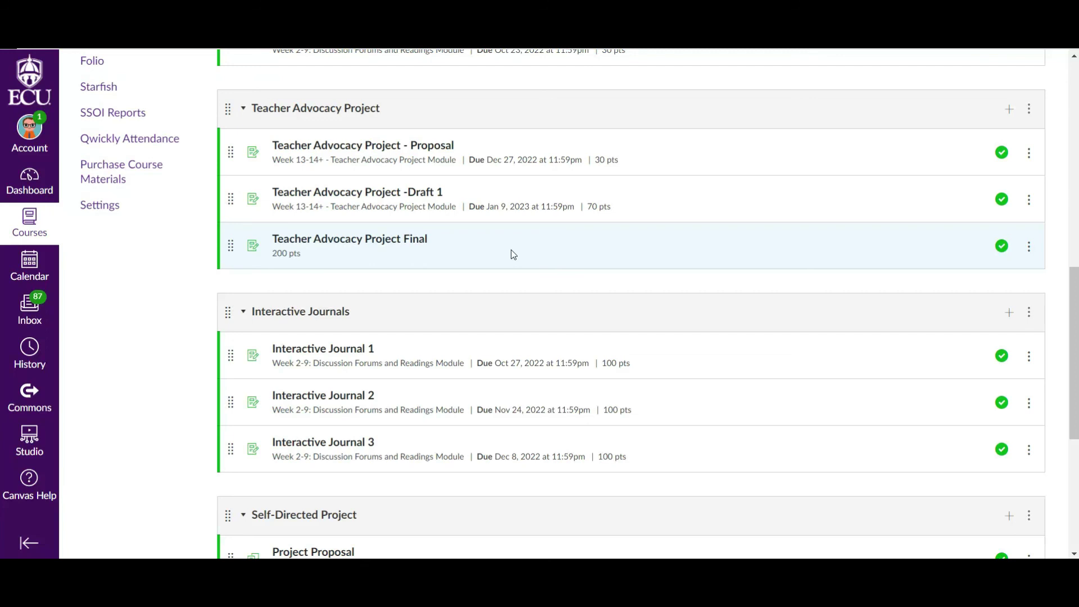
scroll(512, 253, "down", 6)
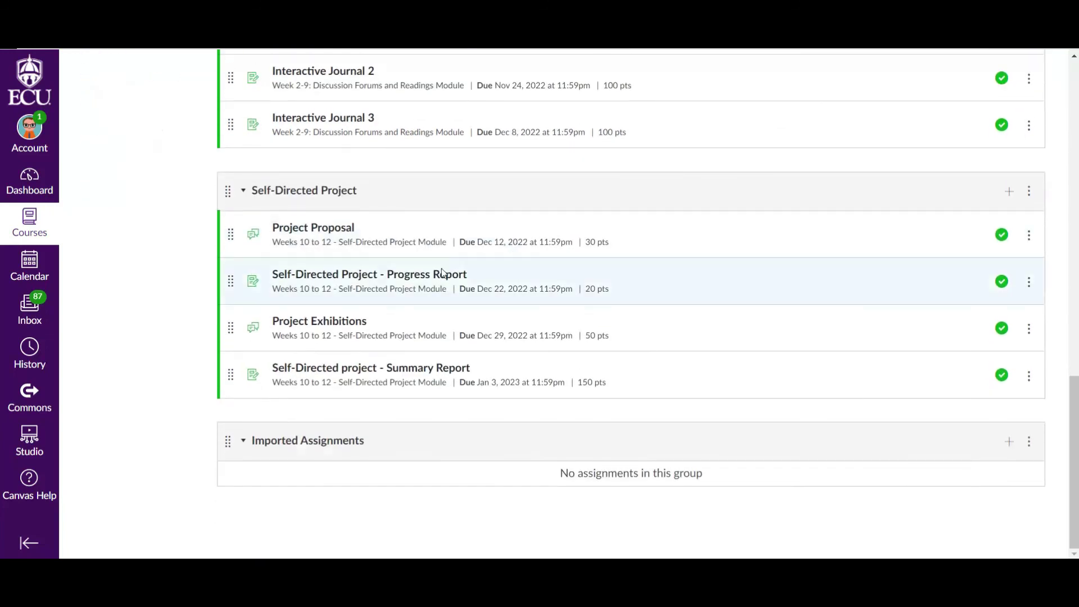
scroll(483, 271, "up", 15)
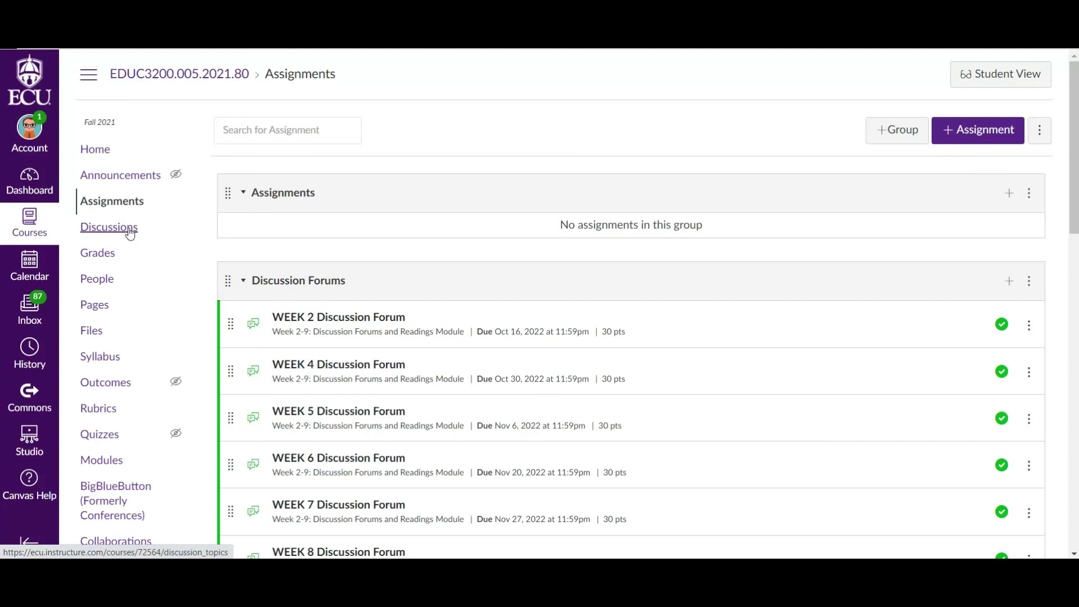
Step: Go back to the course Home page that lists the modules copied from the spring section
left_click(91, 152)
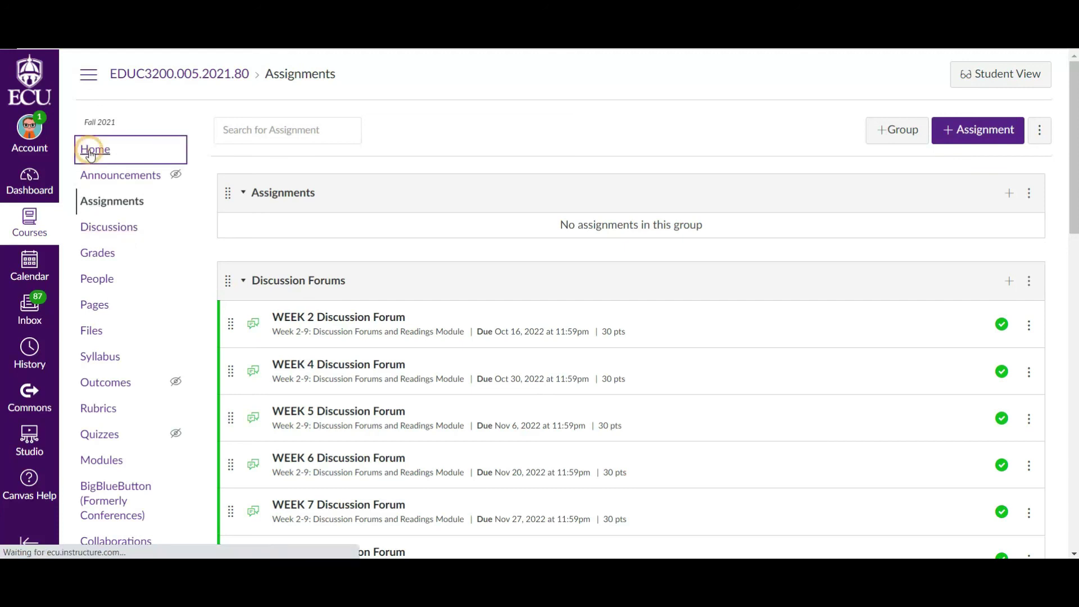